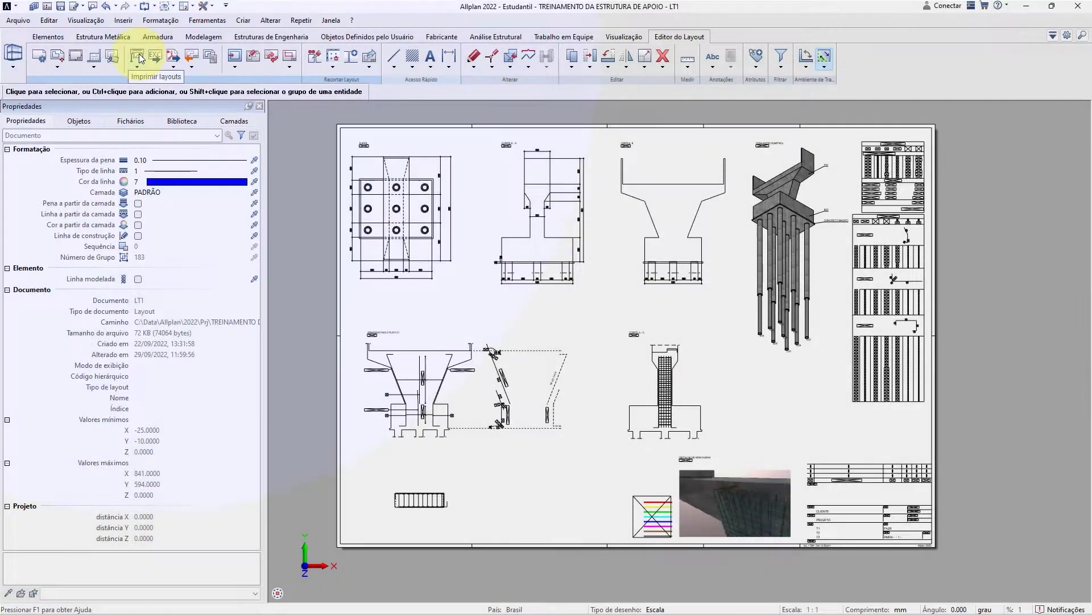
Check the layout print settings with Microsoft Print to PDF, then start the Exportar Dados PDF export
{"action": "left_click", "coordinate": [139, 53]}
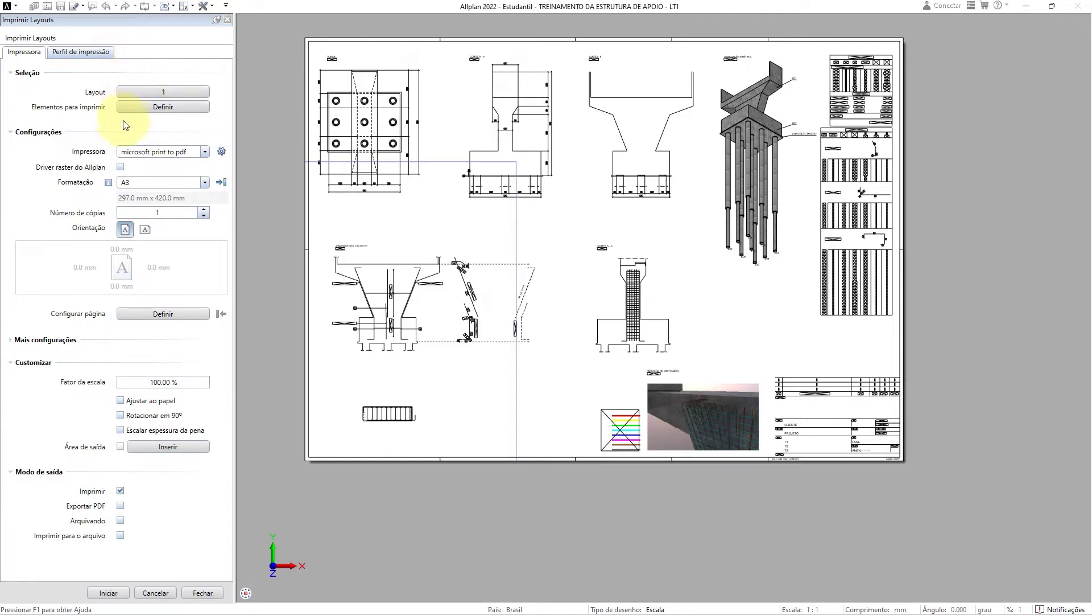
{"action": "left_click", "coordinate": [129, 153]}
{"action": "left_click", "coordinate": [128, 153]}
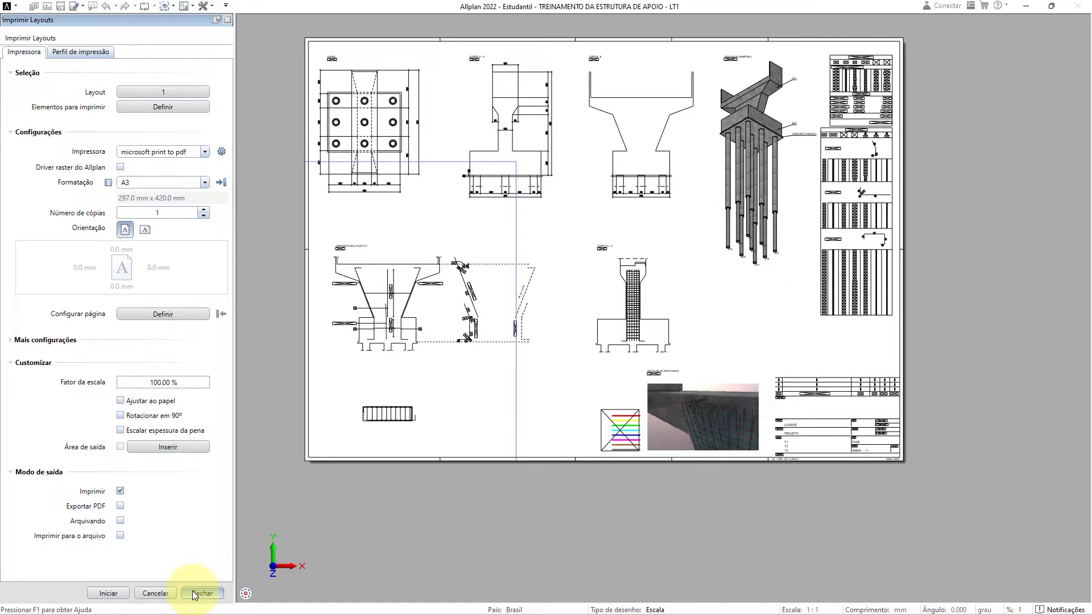
{"action": "left_click", "coordinate": [161, 591]}
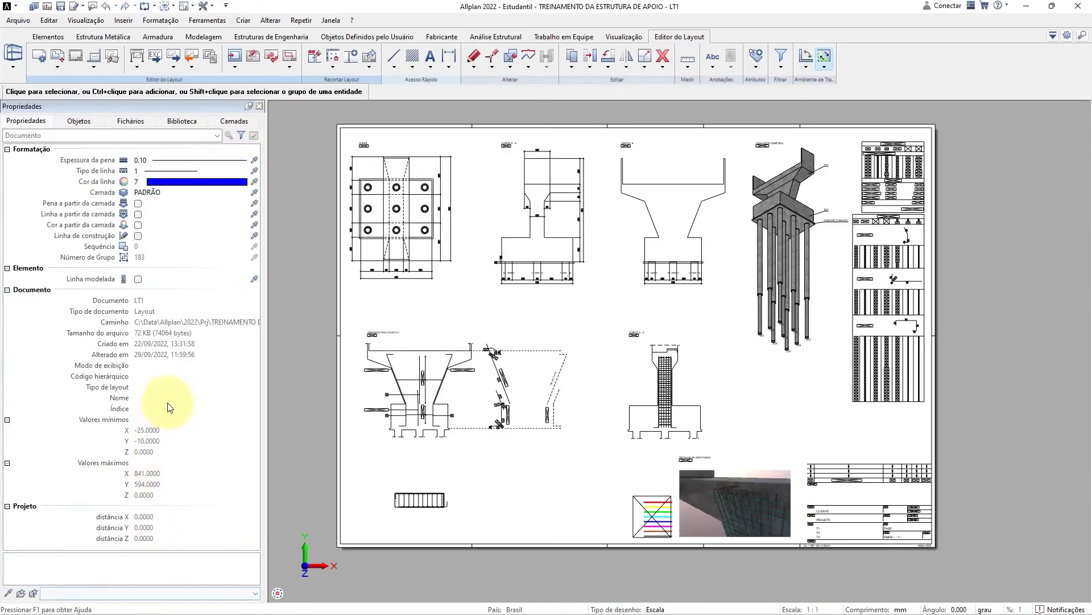
{"action": "left_click", "coordinate": [172, 67]}
{"action": "left_click", "coordinate": [185, 91]}
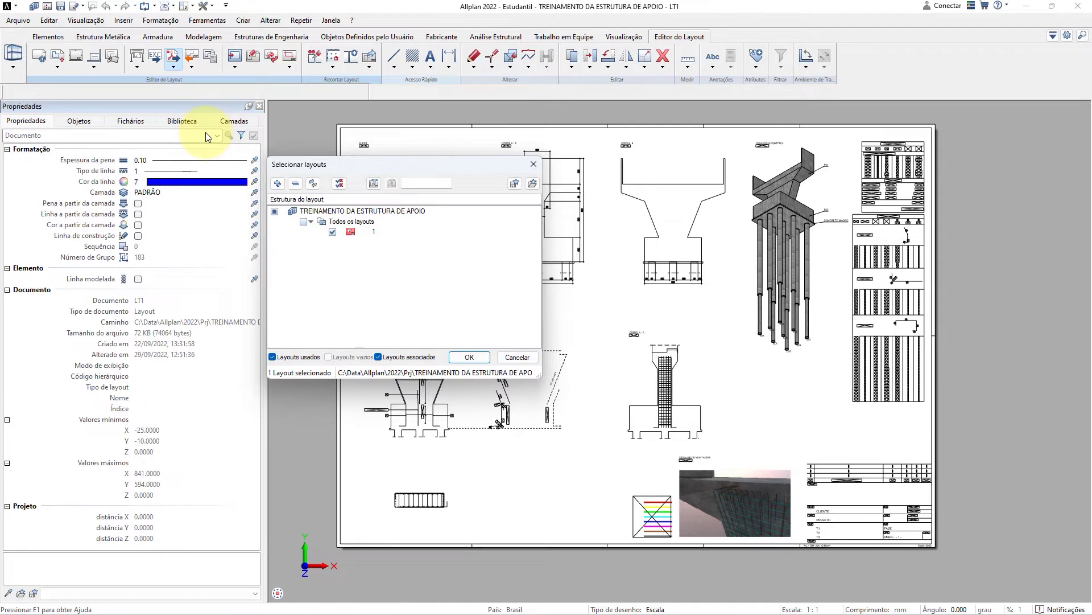
Confirm layout 1 and set the PDF output to 10.pdf on the desktop
{"action": "left_click", "coordinate": [460, 358]}
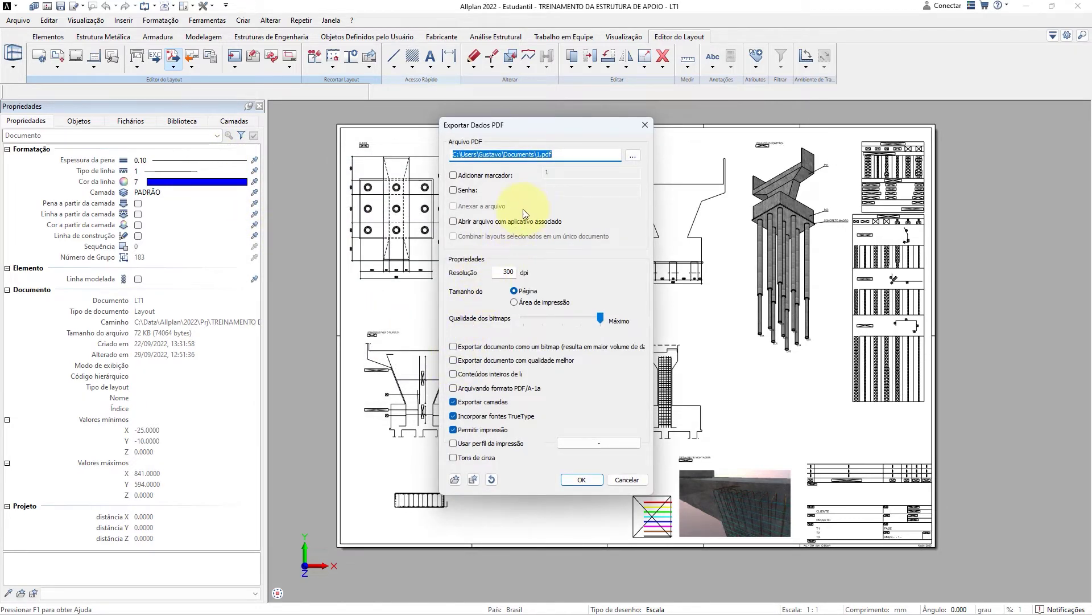
{"action": "left_click", "coordinate": [631, 154]}
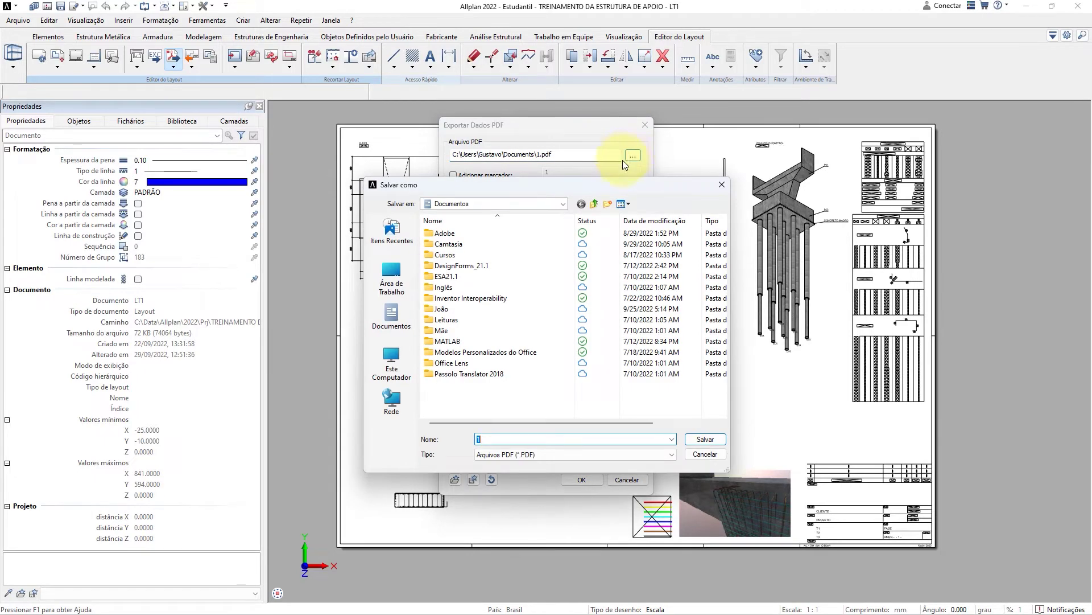
{"action": "left_click_drag", "start_coordinate": [597, 181], "coordinate": [882, 202]}
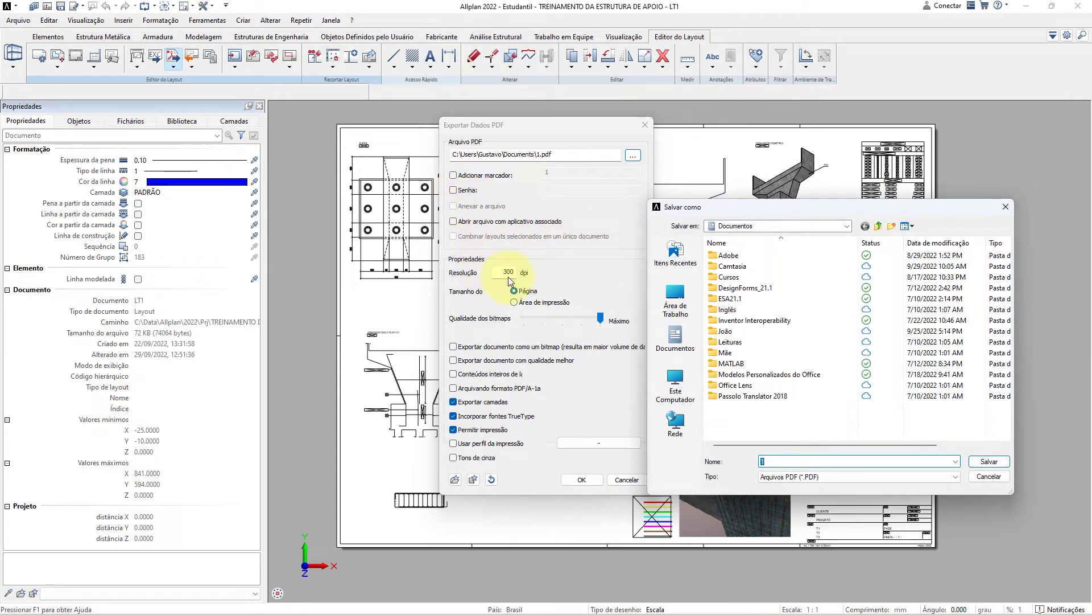
{"action": "left_click", "coordinate": [668, 304]}
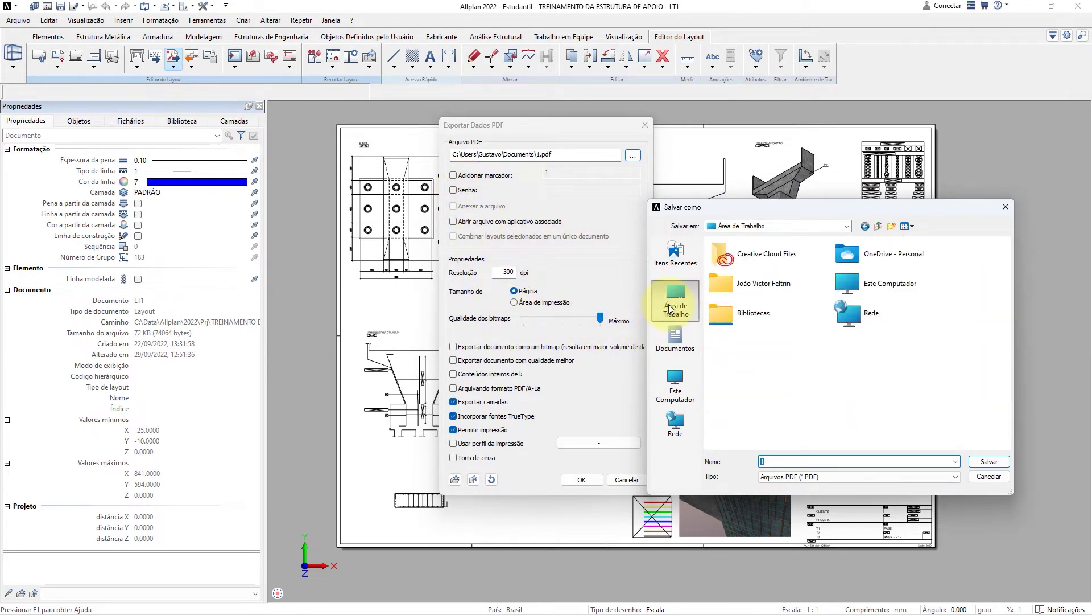
{"action": "type", "text": "10"}
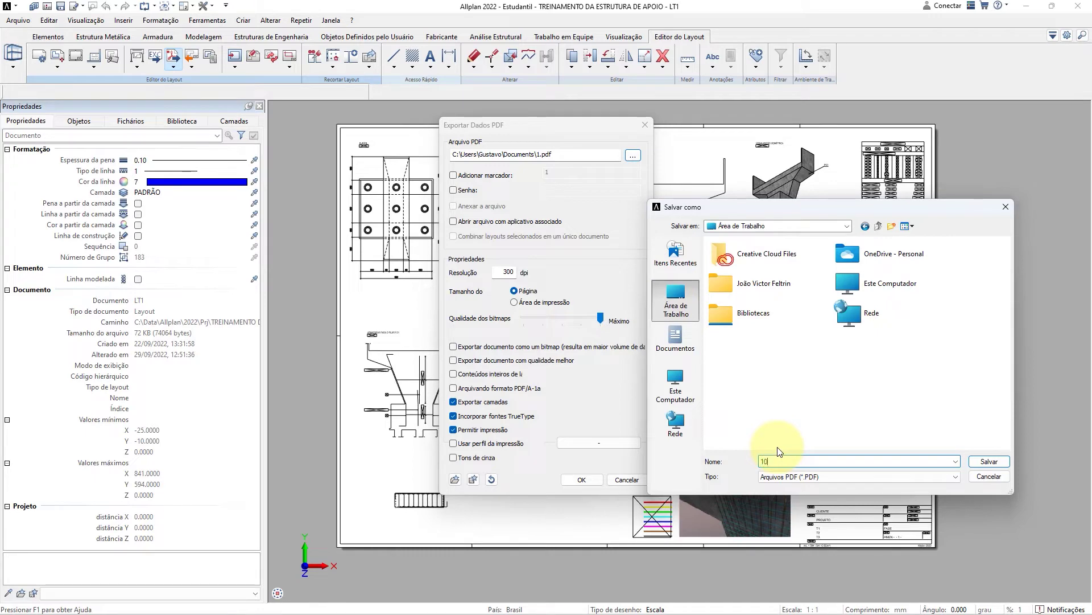
{"action": "left_click", "coordinate": [973, 461]}
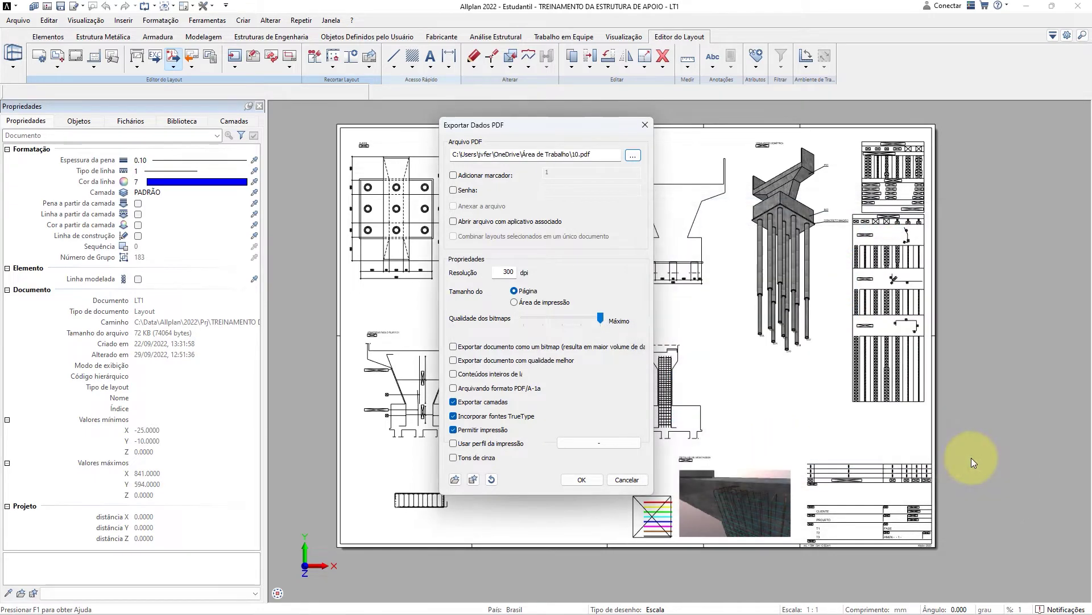
Apply the CTB p&b print profile from Favoritos - escritório and run the PDF export
{"action": "left_click", "coordinate": [453, 443]}
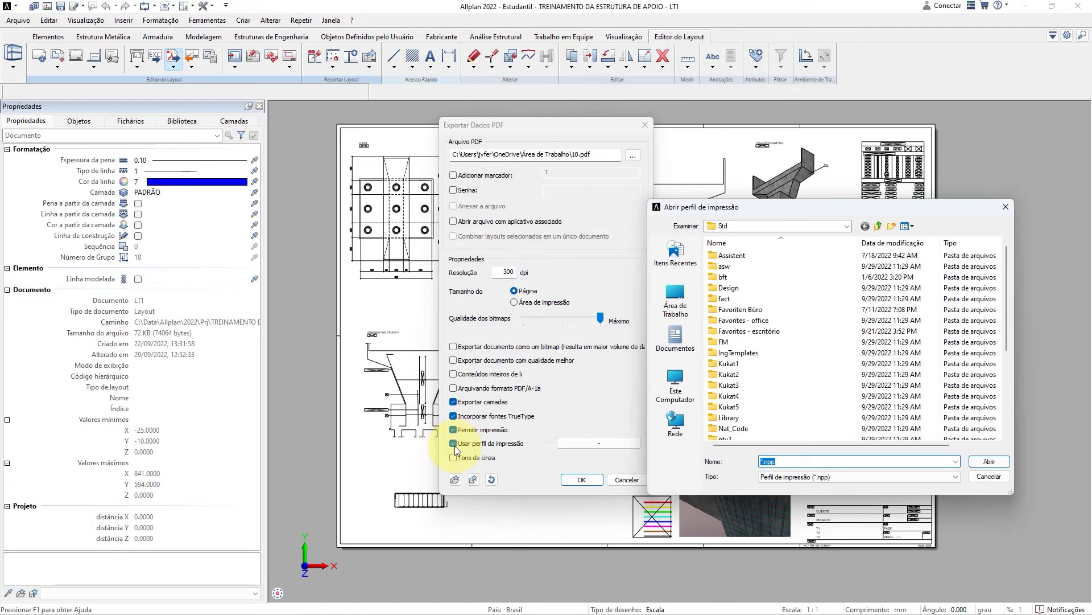
{"action": "double_click", "coordinate": [737, 331]}
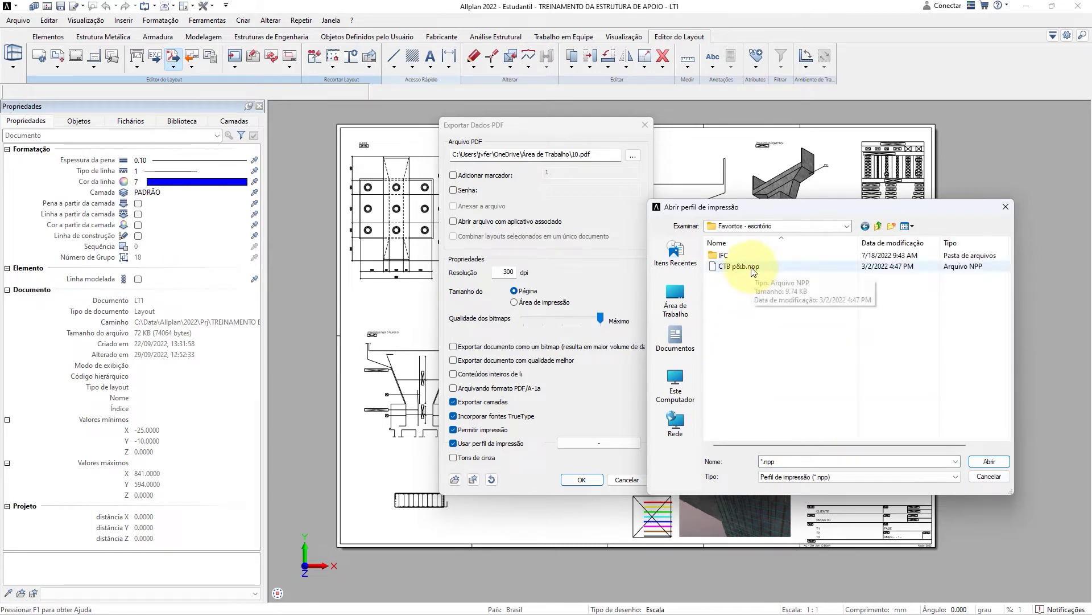
{"action": "double_click", "coordinate": [740, 267]}
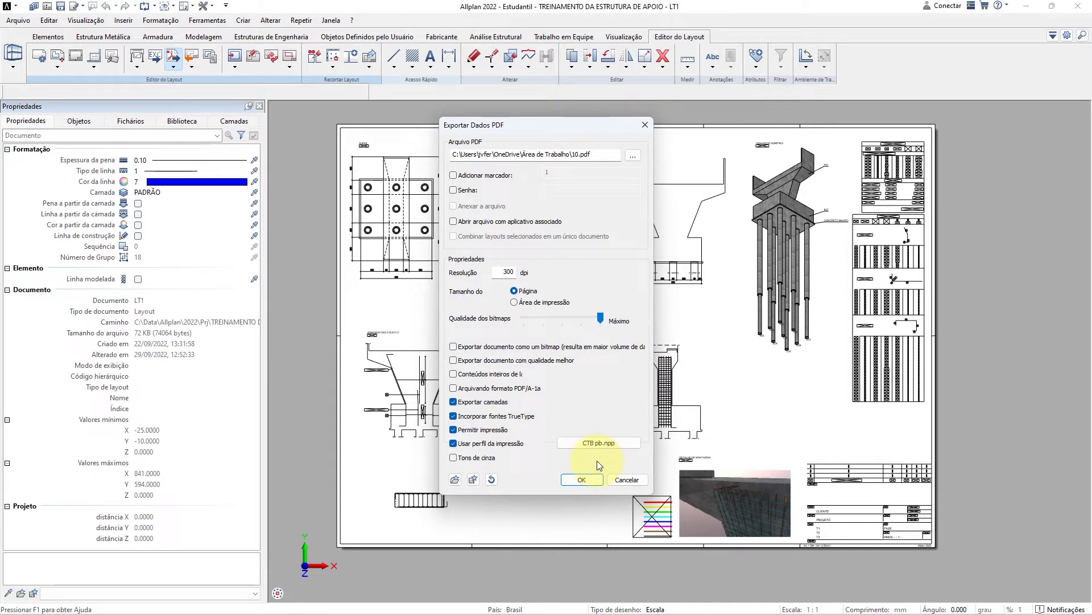
{"action": "left_click", "coordinate": [581, 479]}
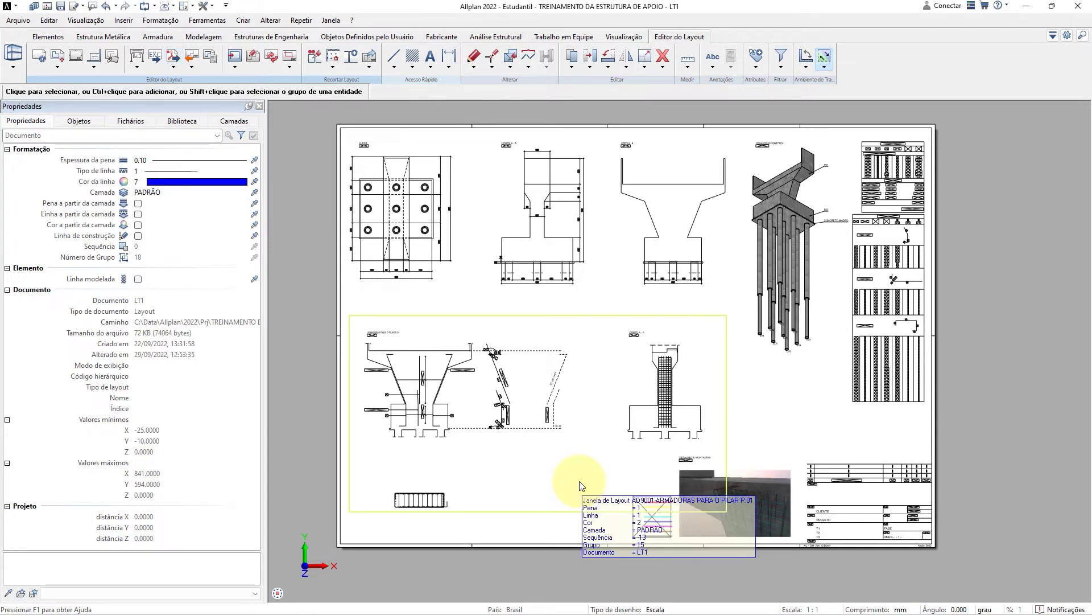
Start an Exportar Layouts DWG export of layout 1, saved on the desktop as file 1
{"action": "left_click", "coordinate": [173, 67]}
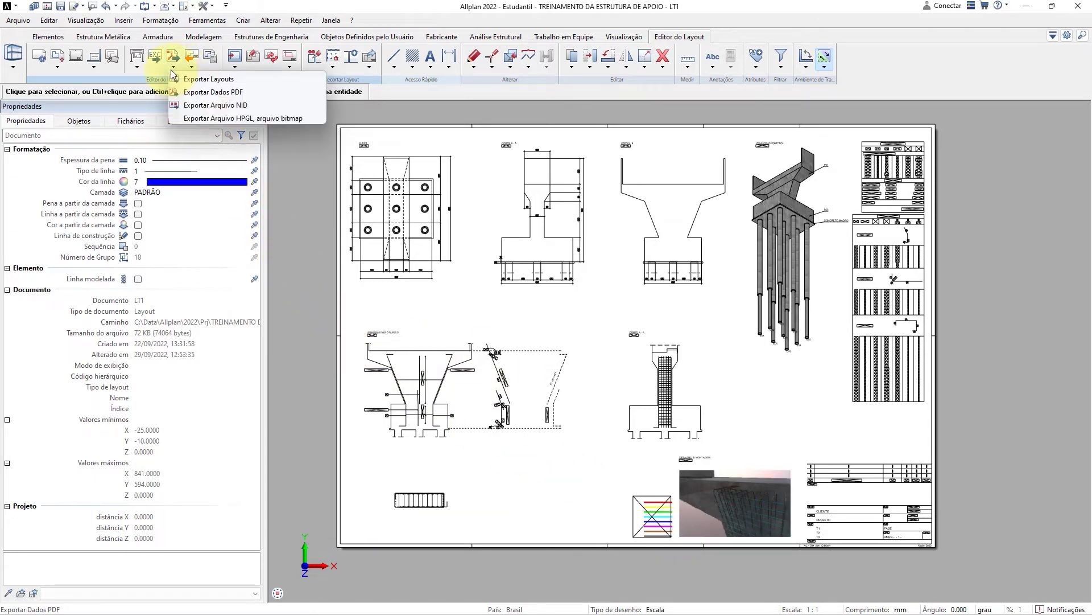
{"action": "left_click", "coordinate": [192, 79]}
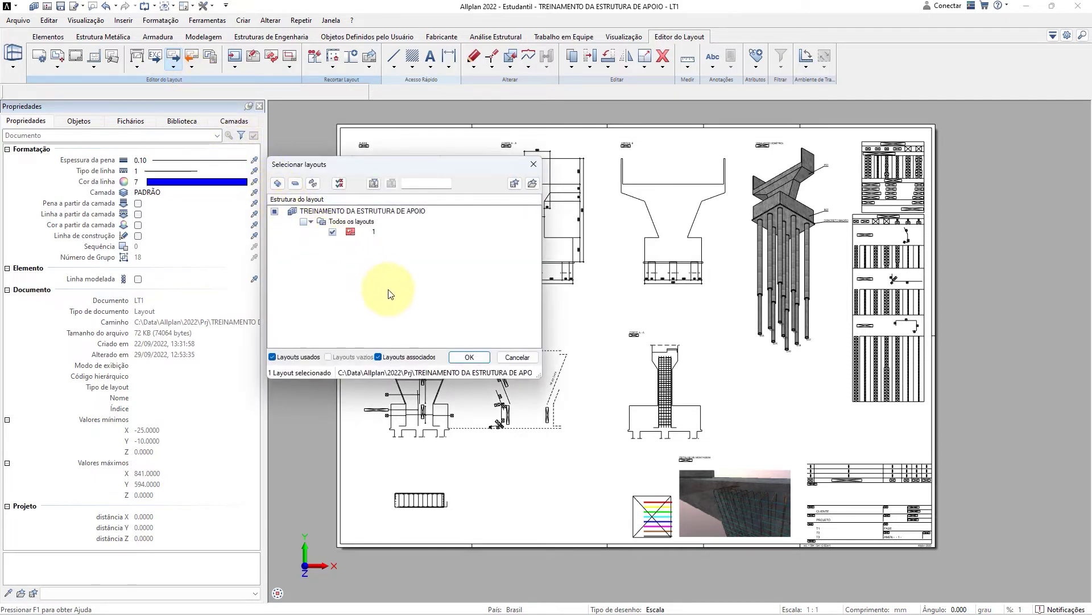
{"action": "left_click", "coordinate": [458, 357]}
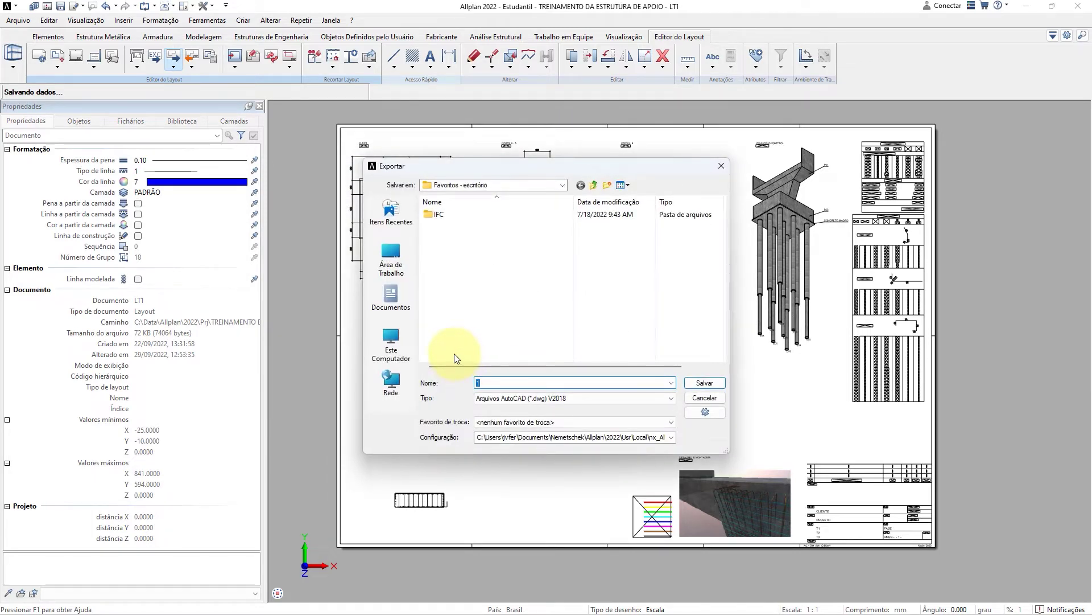
{"action": "left_click", "coordinate": [391, 261]}
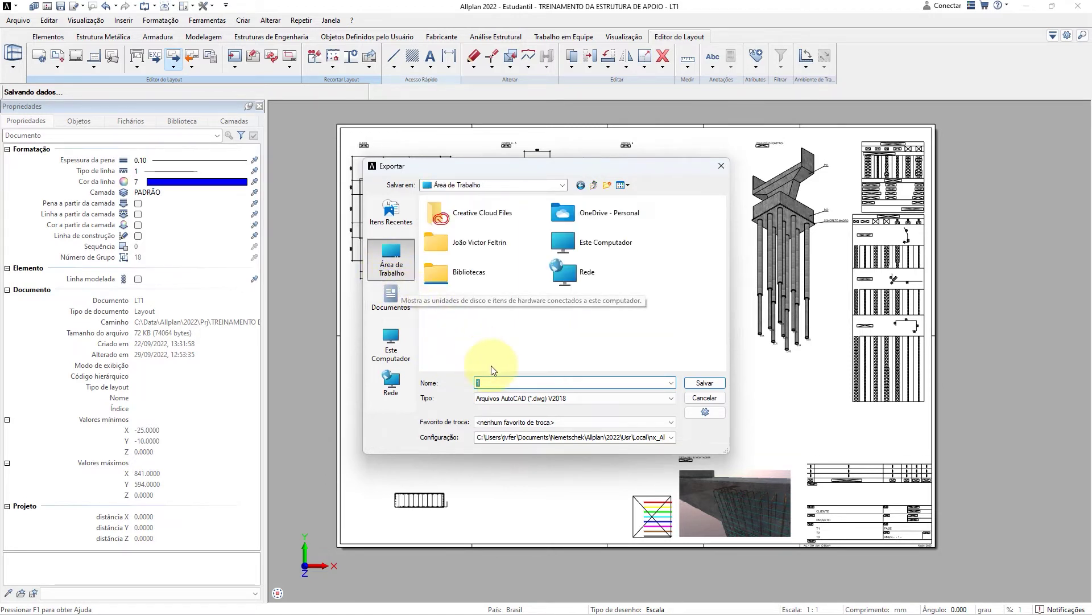
{"action": "left_click", "coordinate": [694, 415]}
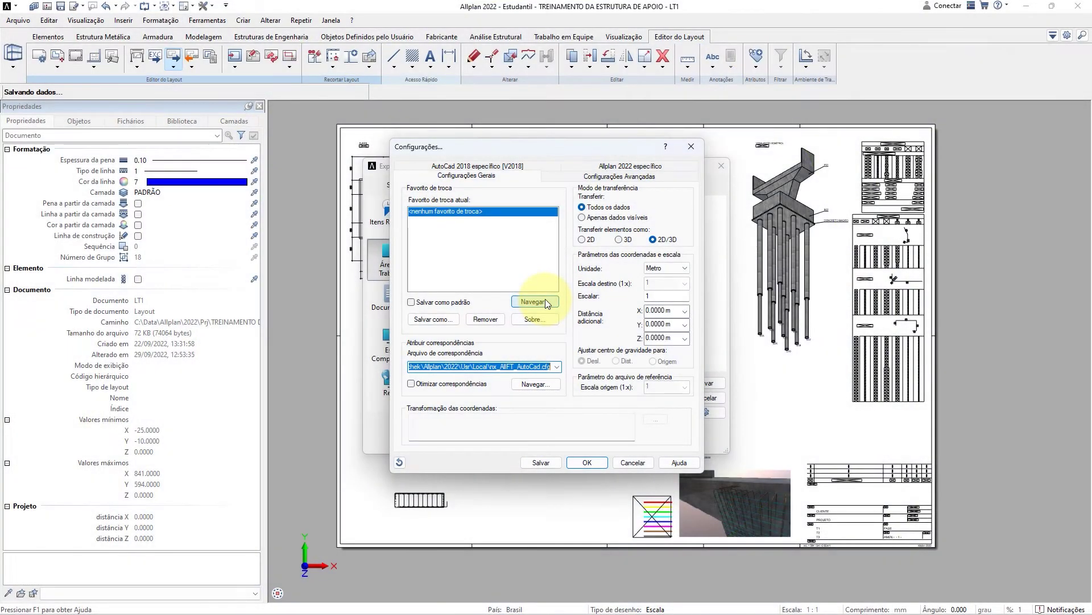
Load the Exportação_layout_cm.nth favourite from the Favoritos - escritório folder
{"action": "left_click", "coordinate": [535, 302]}
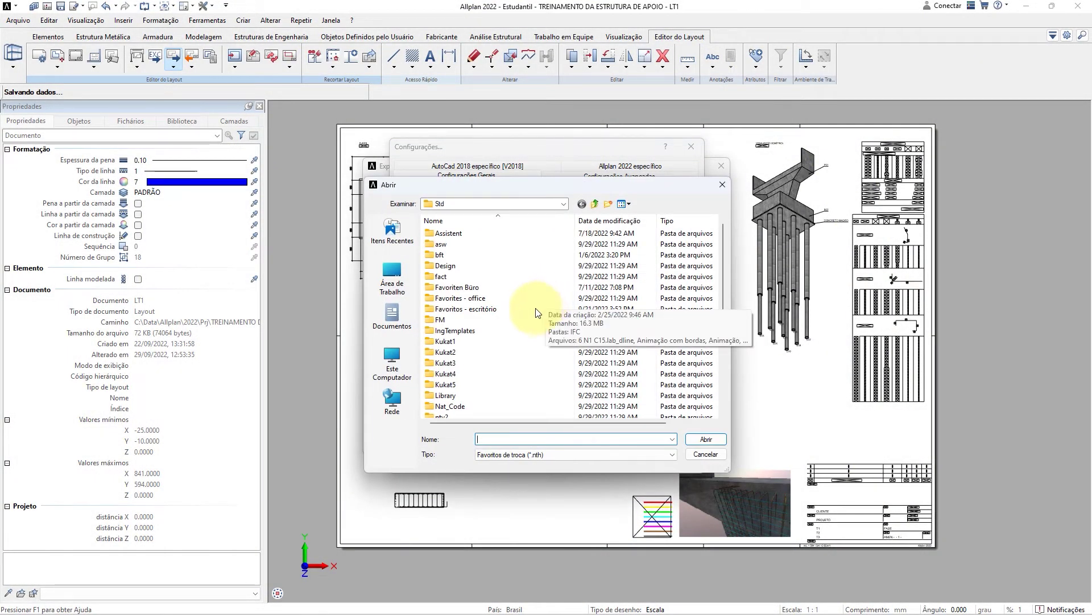
{"action": "double_click", "coordinate": [475, 309]}
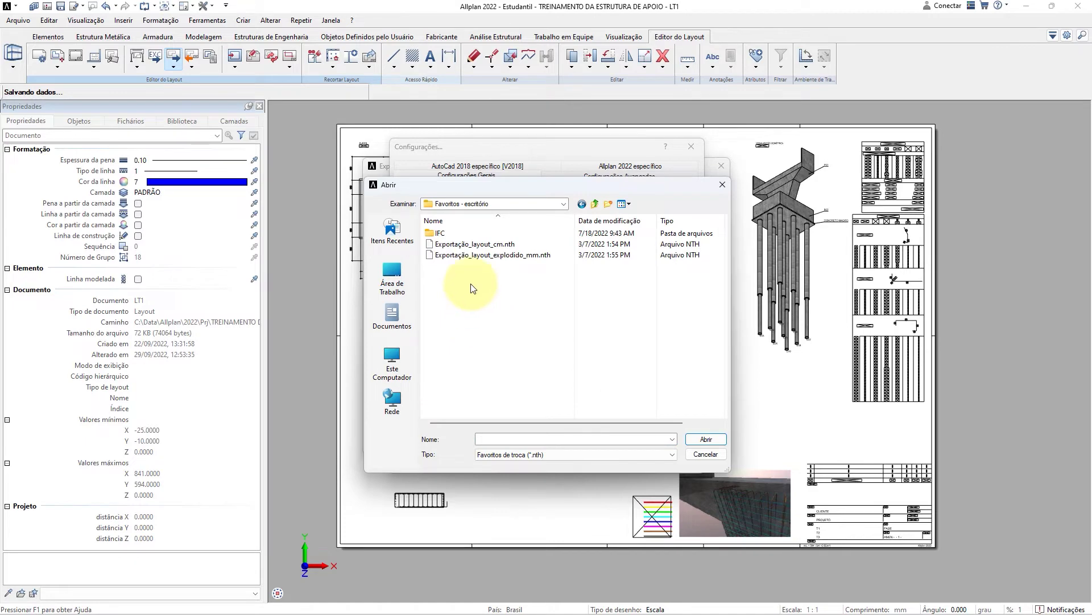
{"action": "left_click", "coordinate": [484, 245]}
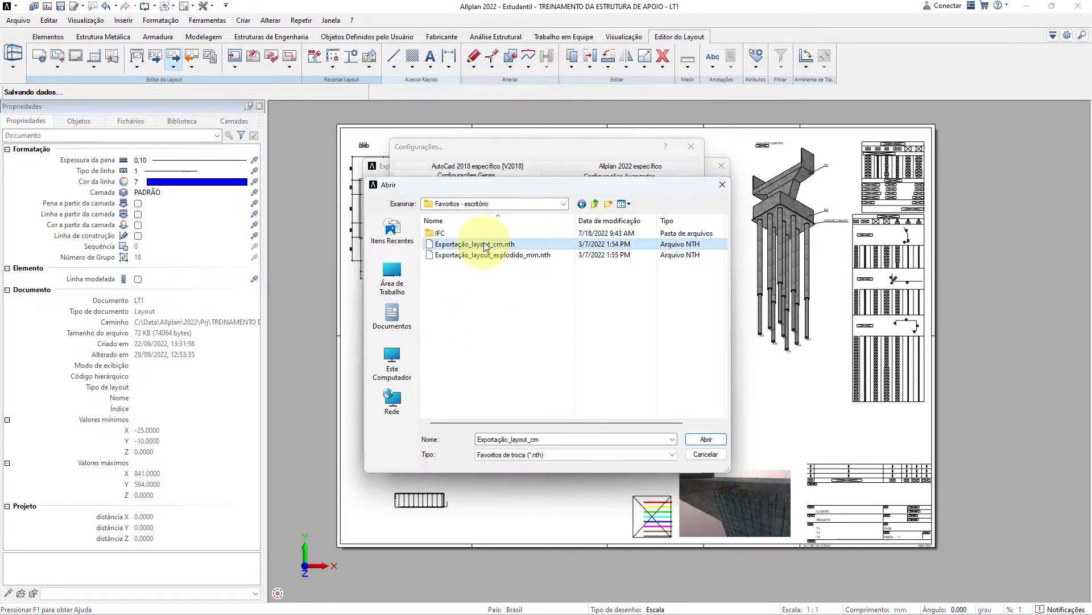
{"action": "double_click", "coordinate": [484, 245]}
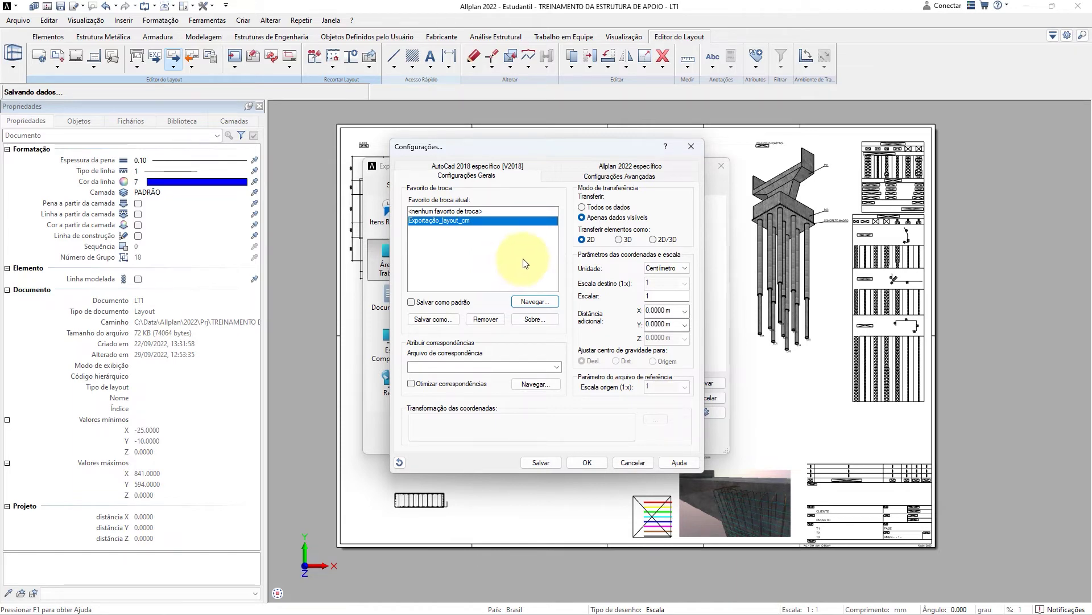
Accept the export settings, save 1.dwg, and confirm each conversion dialog
{"action": "left_click", "coordinate": [609, 176]}
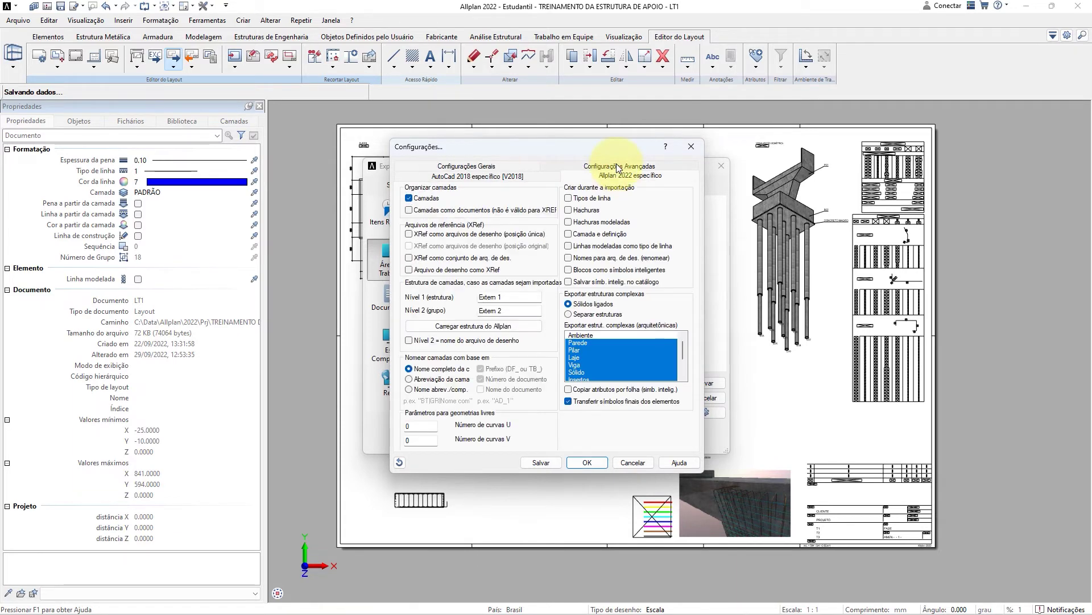
{"action": "left_click", "coordinate": [481, 168]}
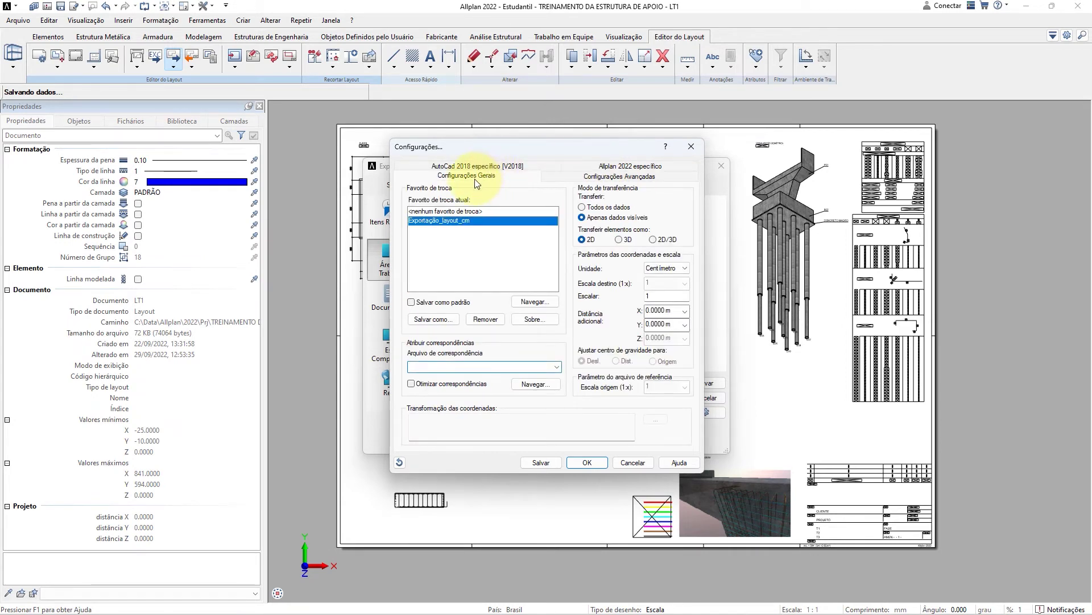
{"action": "left_click", "coordinate": [587, 462]}
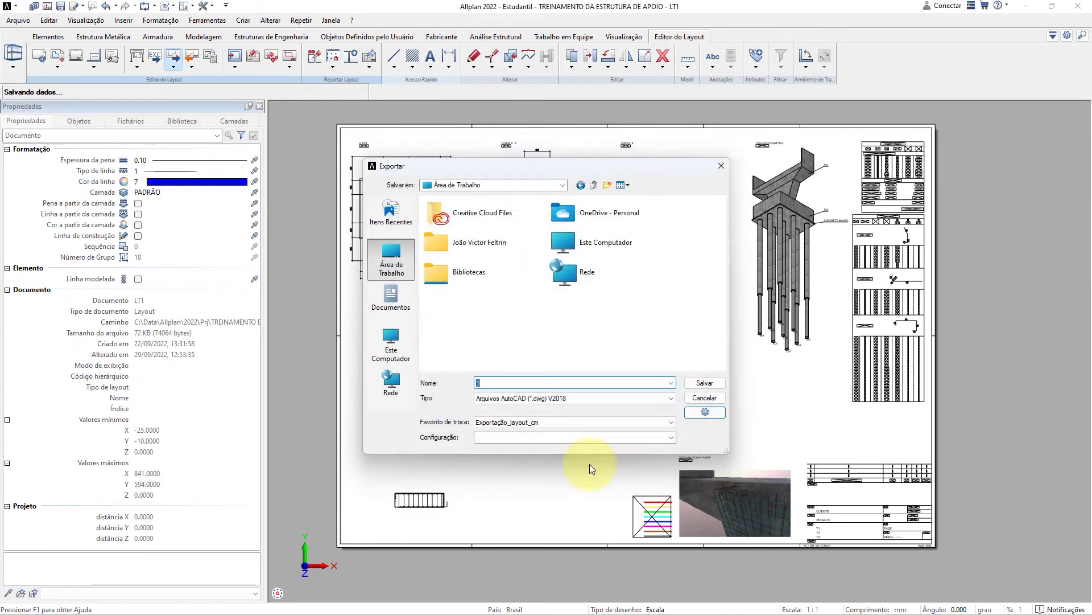
{"action": "left_click", "coordinate": [704, 382]}
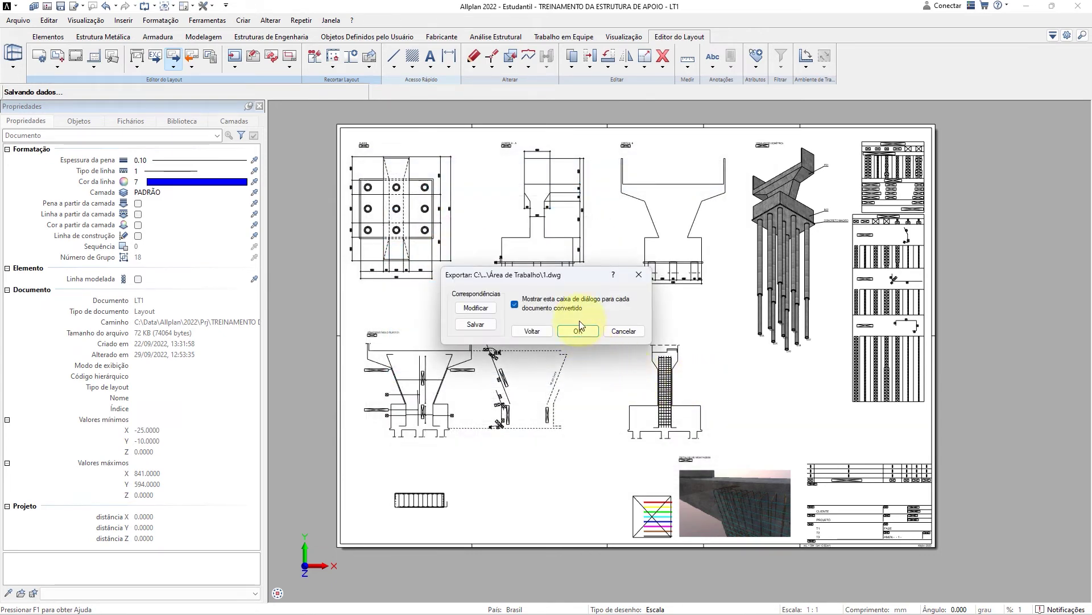
{"action": "left_click", "coordinate": [578, 327]}
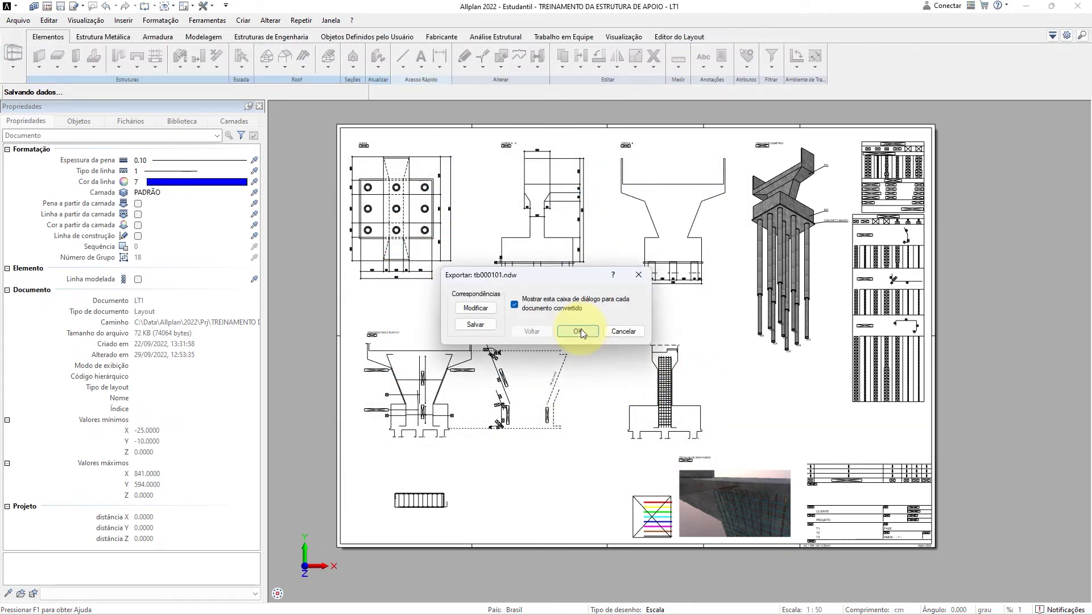
{"action": "left_click", "coordinate": [582, 329]}
{"action": "left_click", "coordinate": [582, 330]}
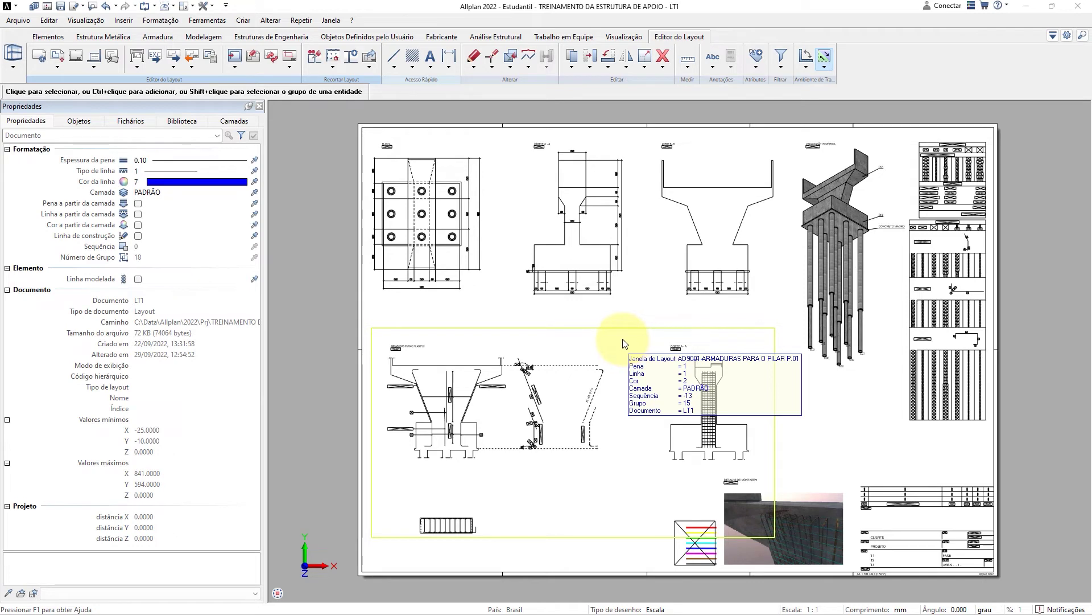
Start a second export of layout 1 with the file named 2
{"action": "left_click", "coordinate": [173, 55]}
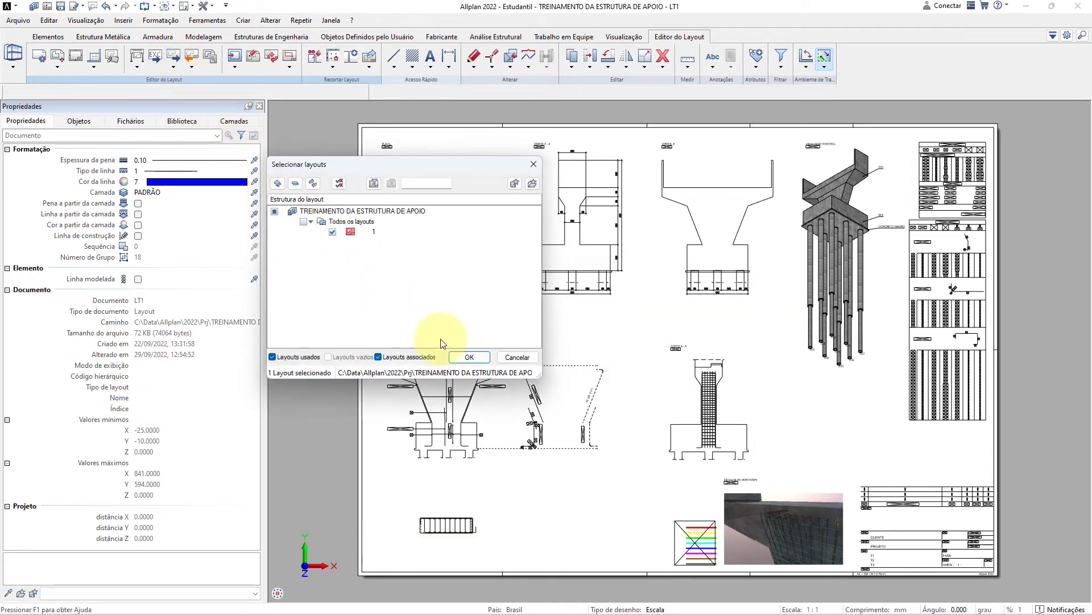
{"action": "left_click", "coordinate": [467, 355]}
{"action": "type", "text": "2"}
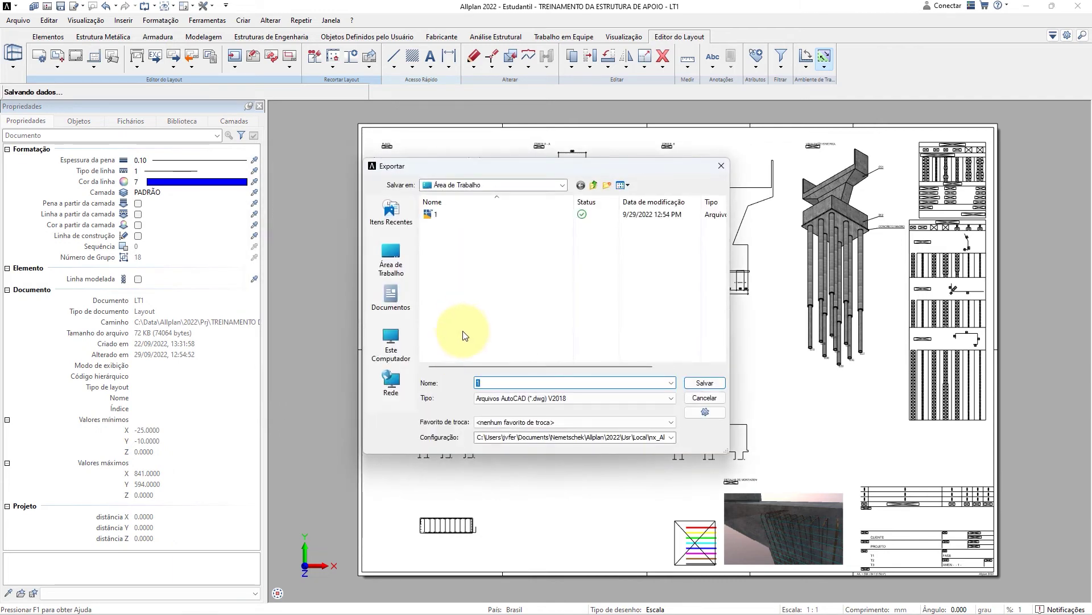
{"action": "left_click", "coordinate": [701, 412]}
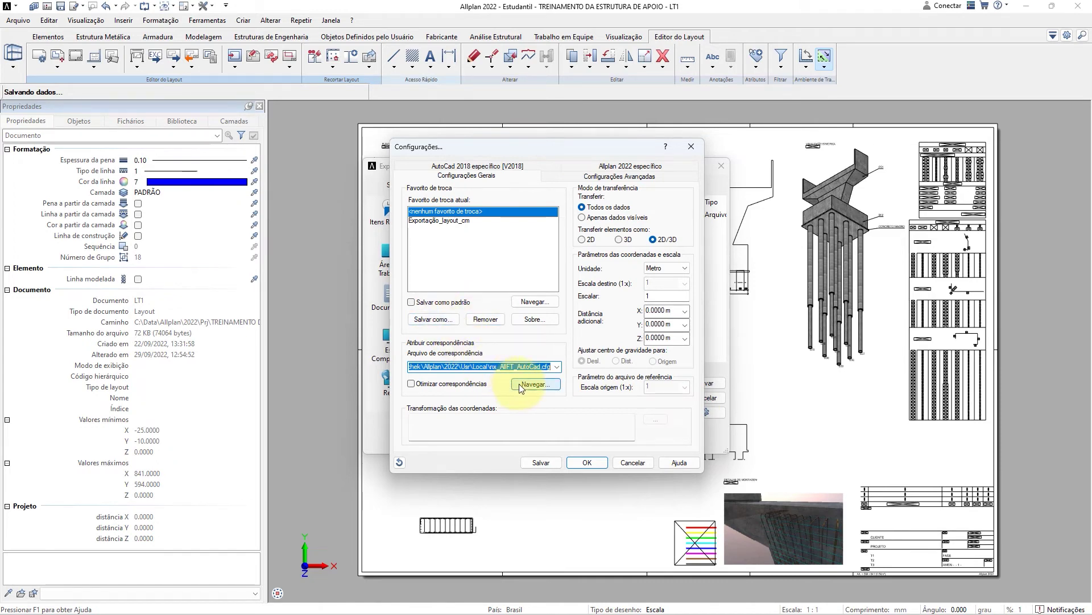
Load the Exportação_layout_explodido_mm.nth favourite and export 2.dwg, confirming the conversion
{"action": "left_click", "coordinate": [535, 304]}
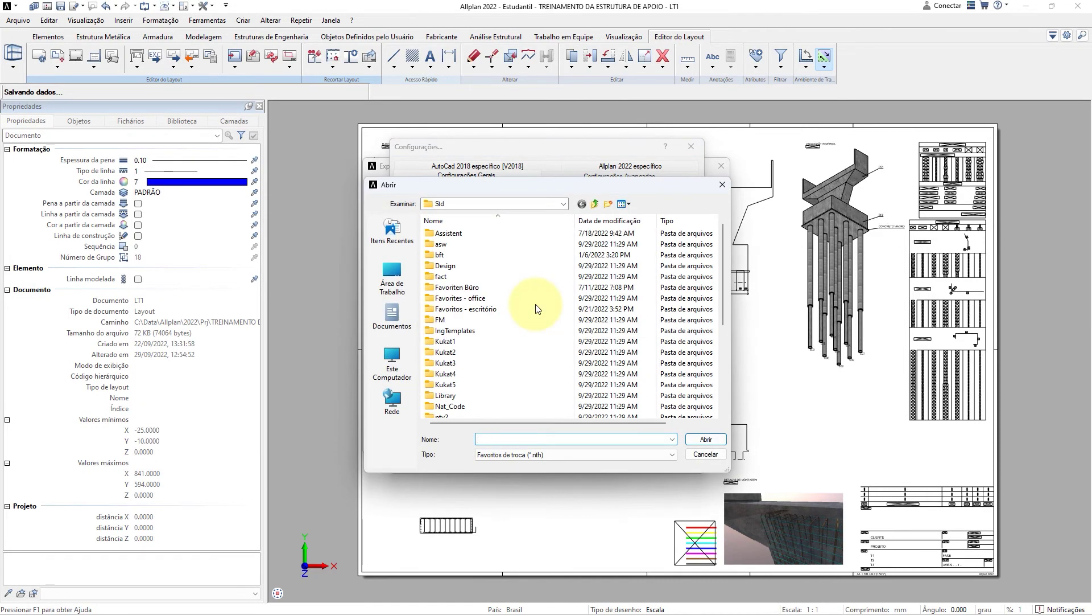
{"action": "double_click", "coordinate": [497, 308]}
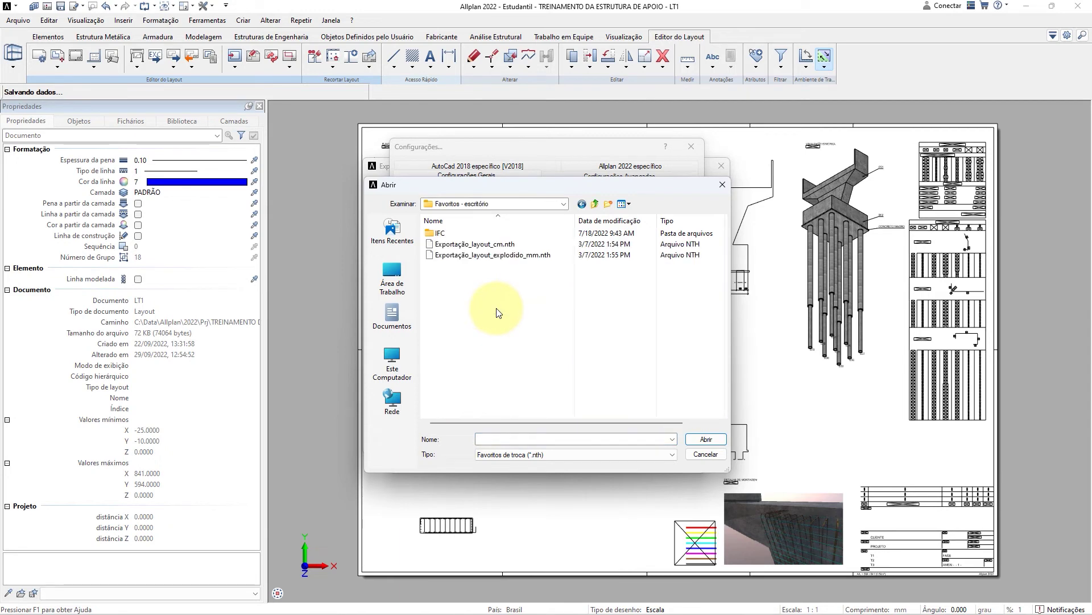
{"action": "double_click", "coordinate": [499, 256]}
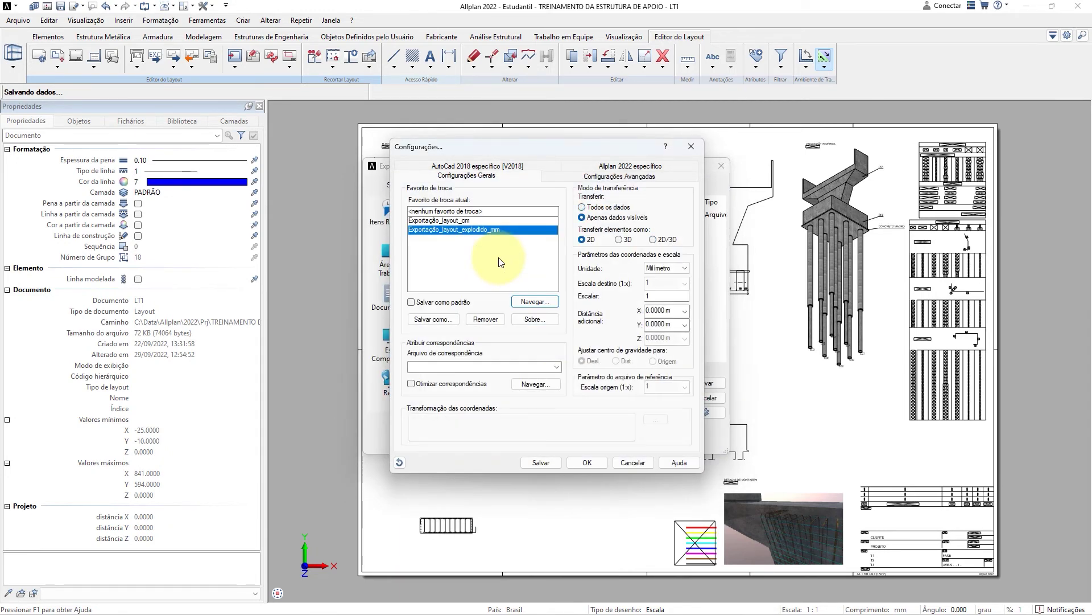
{"action": "left_click", "coordinate": [586, 462]}
{"action": "left_click", "coordinate": [700, 380]}
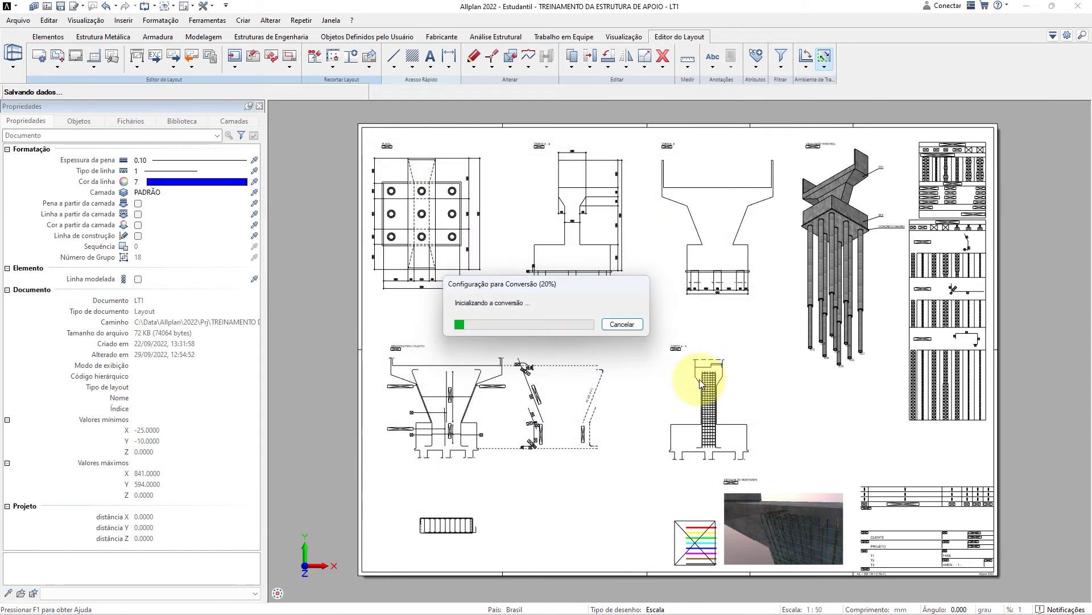
{"action": "left_click", "coordinate": [577, 332]}
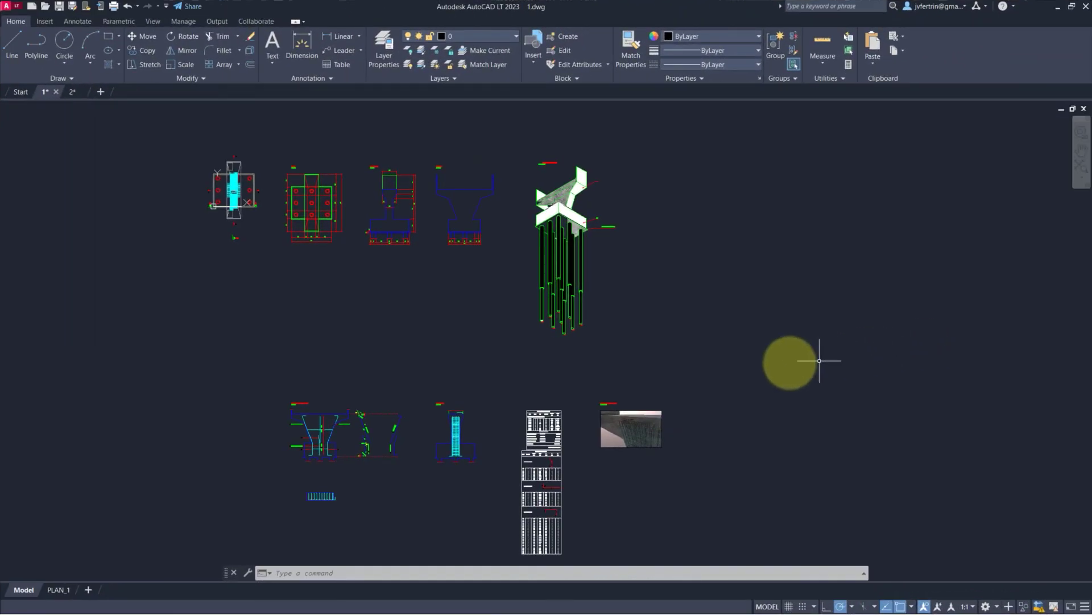
Review the PLAN_1 layout of 1.dwg, then switch to 2.dwg and recentre the sheet
{"action": "left_click", "coordinate": [60, 589]}
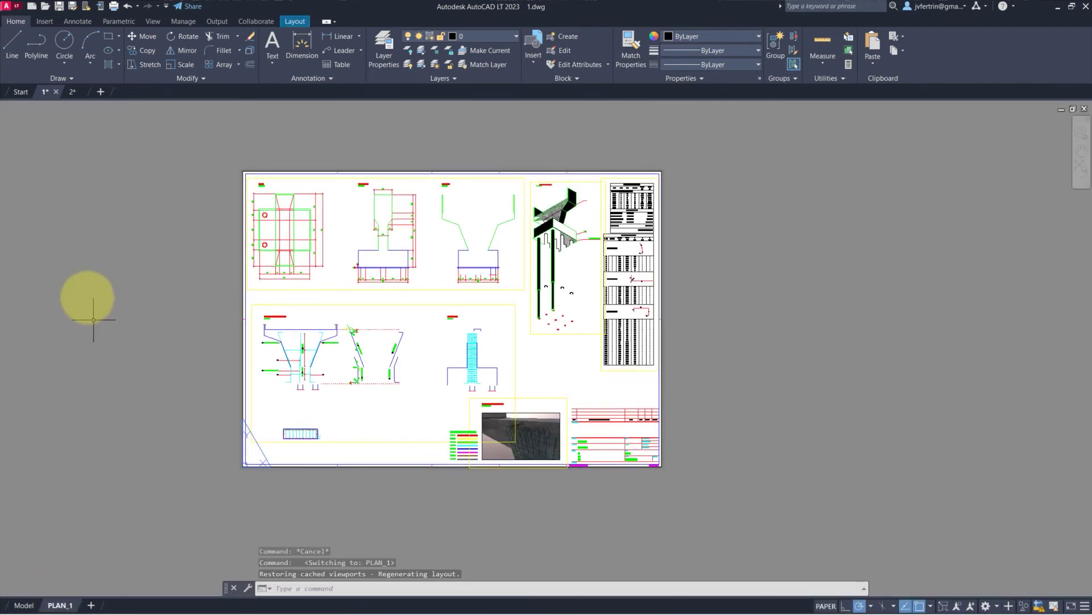
{"action": "left_click", "coordinate": [73, 89]}
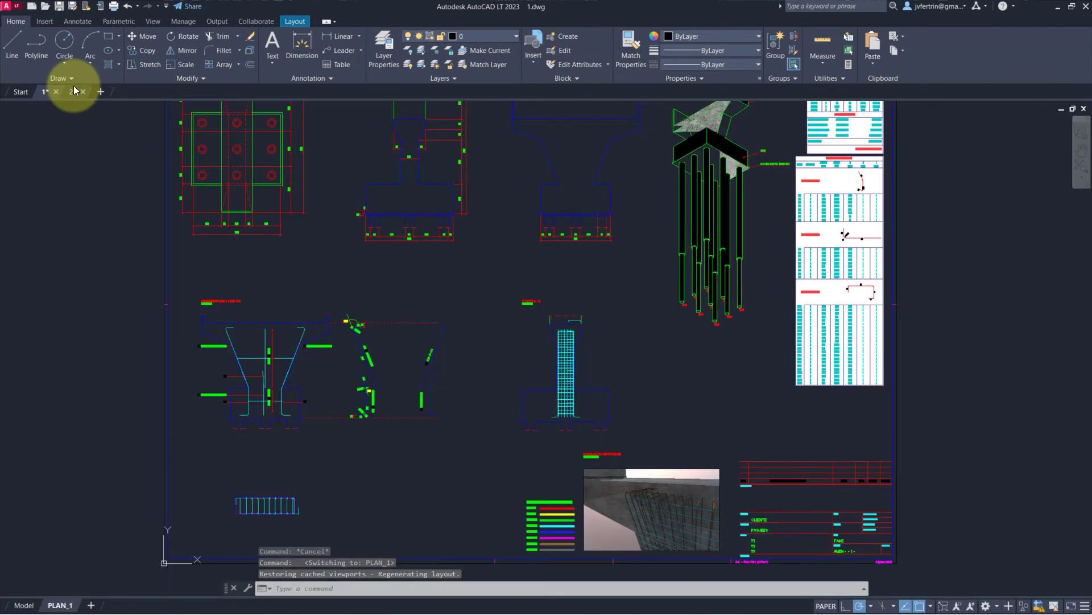
{"action": "middle_click_drag", "start_coordinate": [374, 333], "coordinate": [419, 366]}
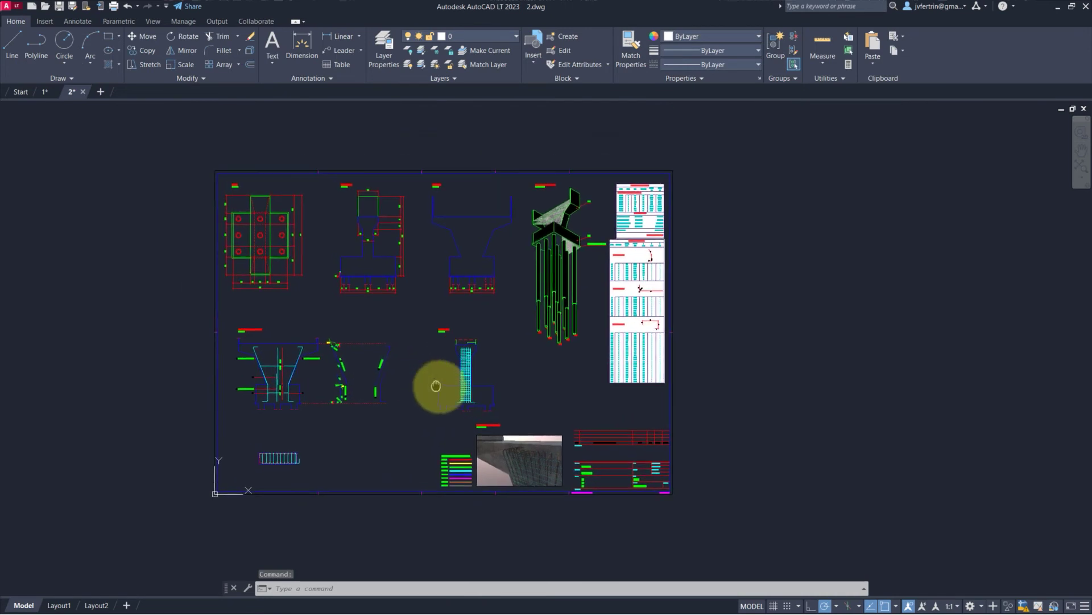
{"action": "left_click", "coordinate": [123, 433]}
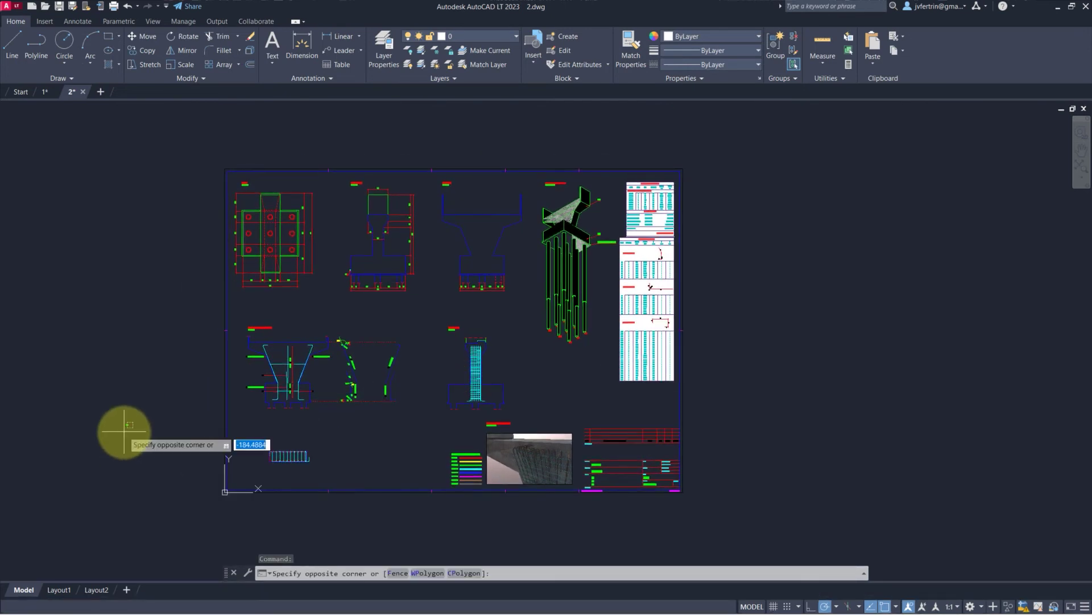